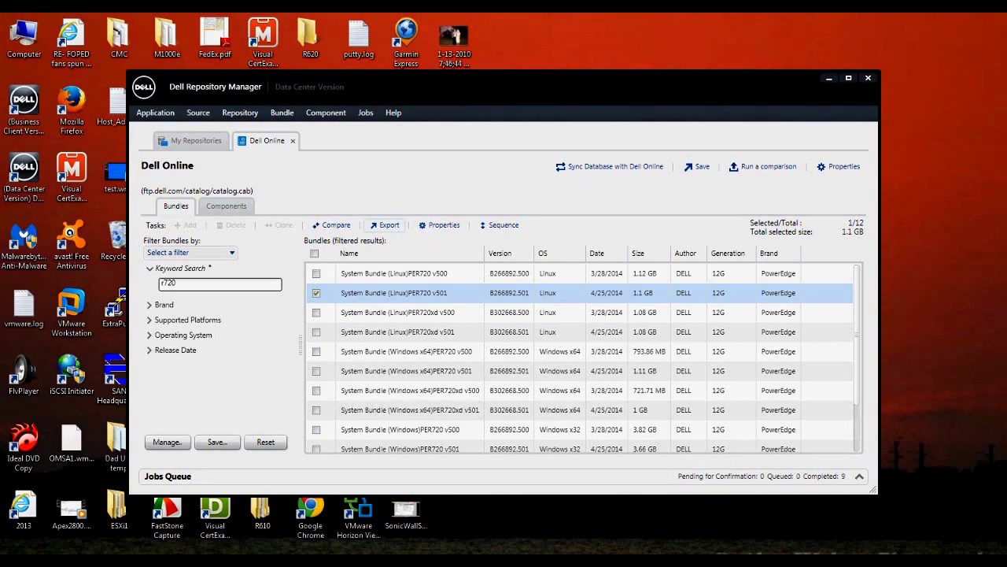
Step: Begin exporting the ticked R720 bundle as a Bootable ISO (Using Linux Bundle), past the plugin check
click(386, 225)
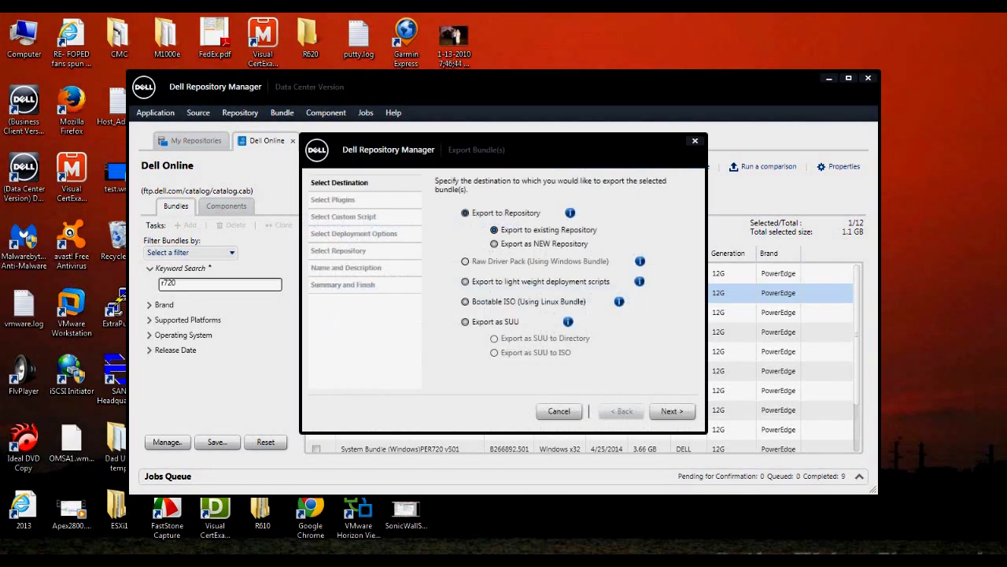
click(465, 301)
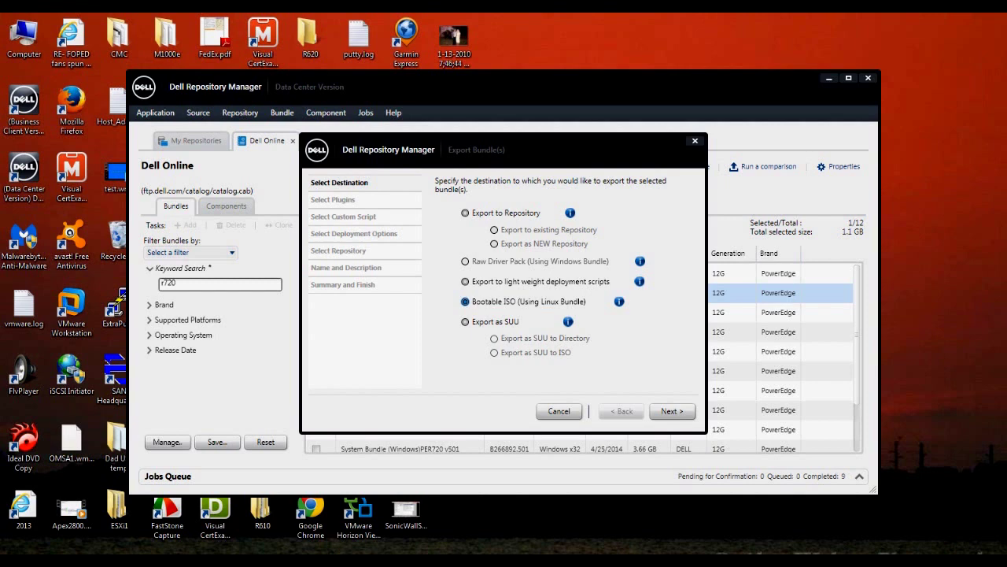
click(672, 411)
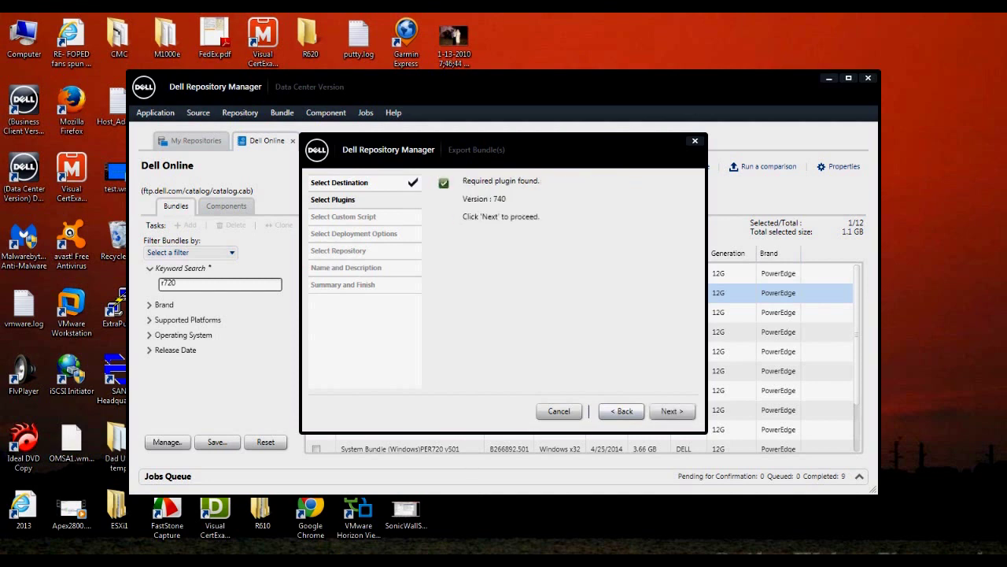
key(Return)
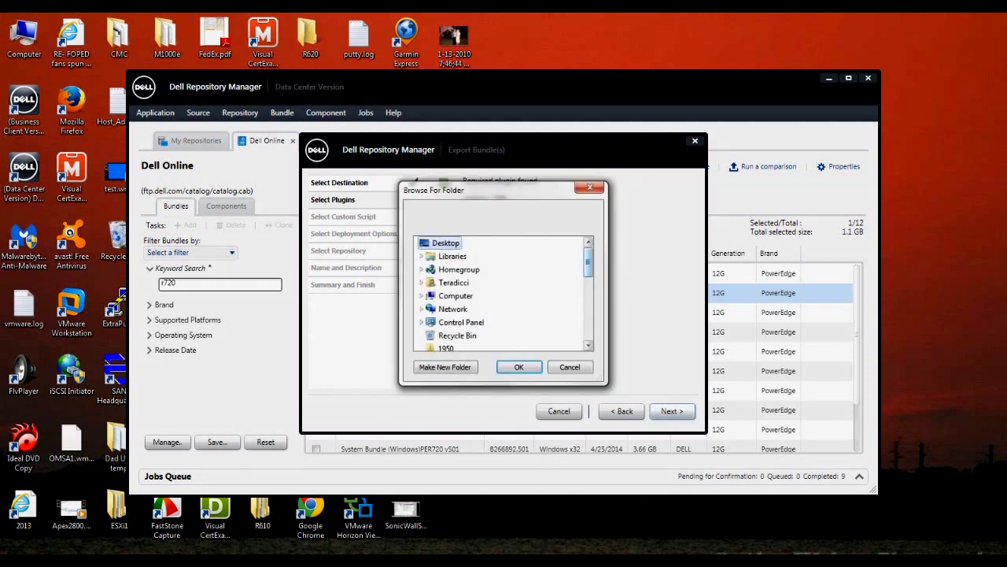
Step: Choose the R720 folder as the ISO destination, skip the custom script, and finish the export wizard
scroll(501, 292, down, 10)
double_click(446, 322)
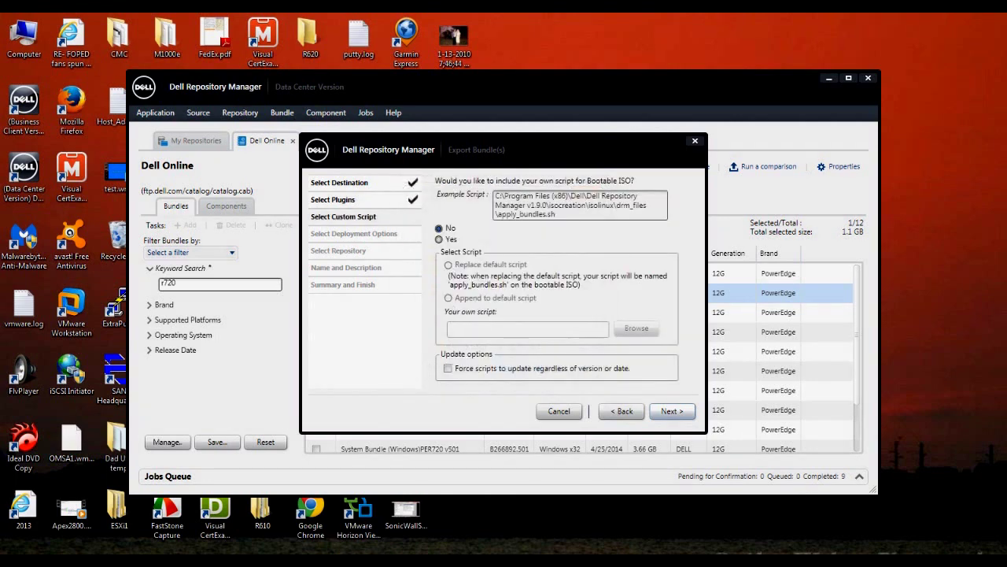
click(672, 411)
key(Return)
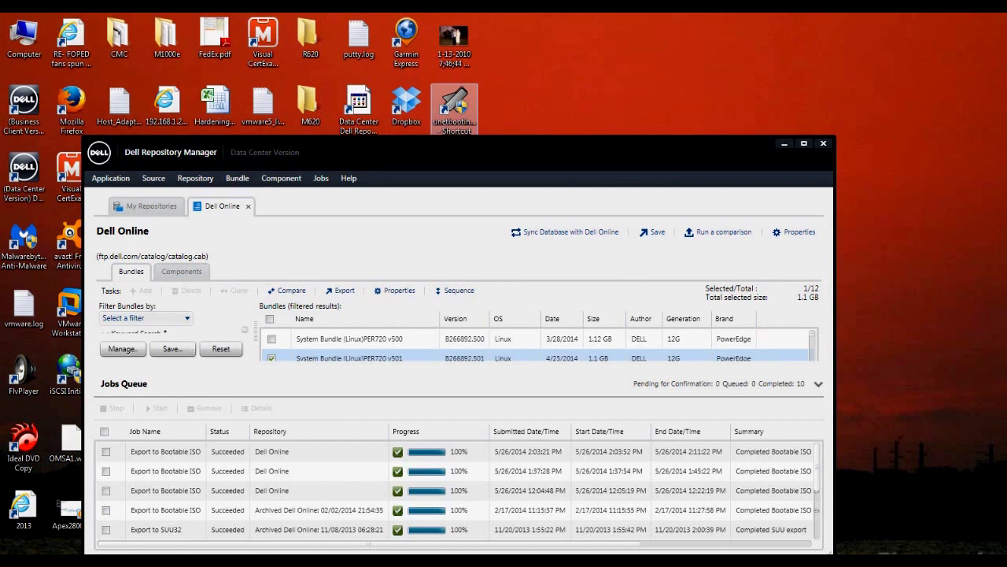
Step: Launch UNetbootin from its desktop shortcut and position its window over the export results
key(F2)
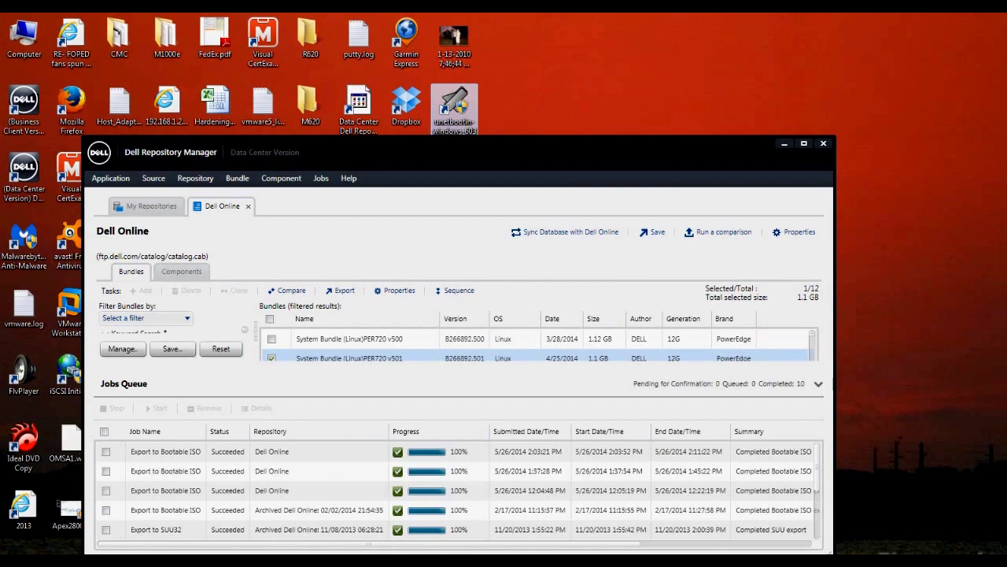
key(Escape)
key(Return)
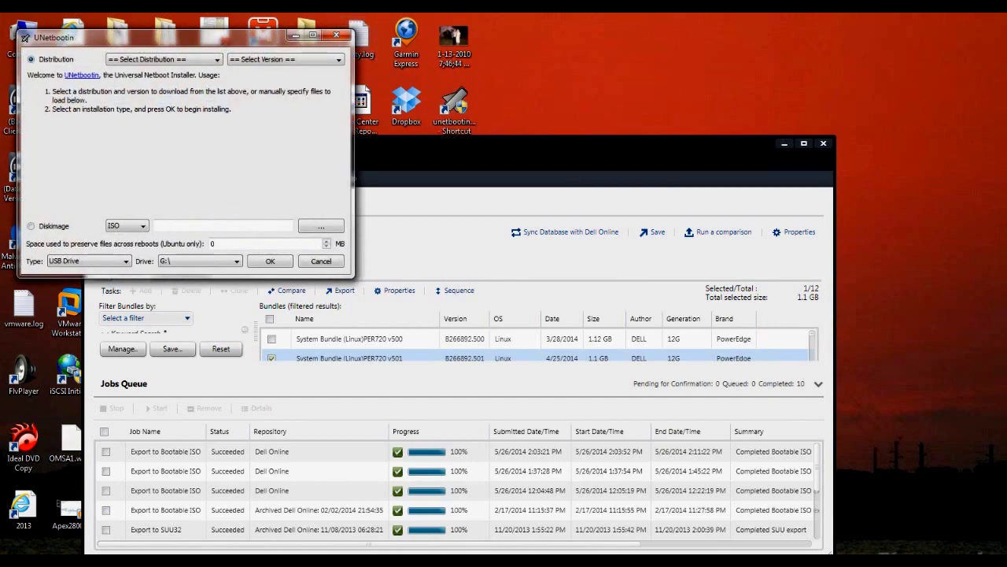
drag(157, 37, 527, 62)
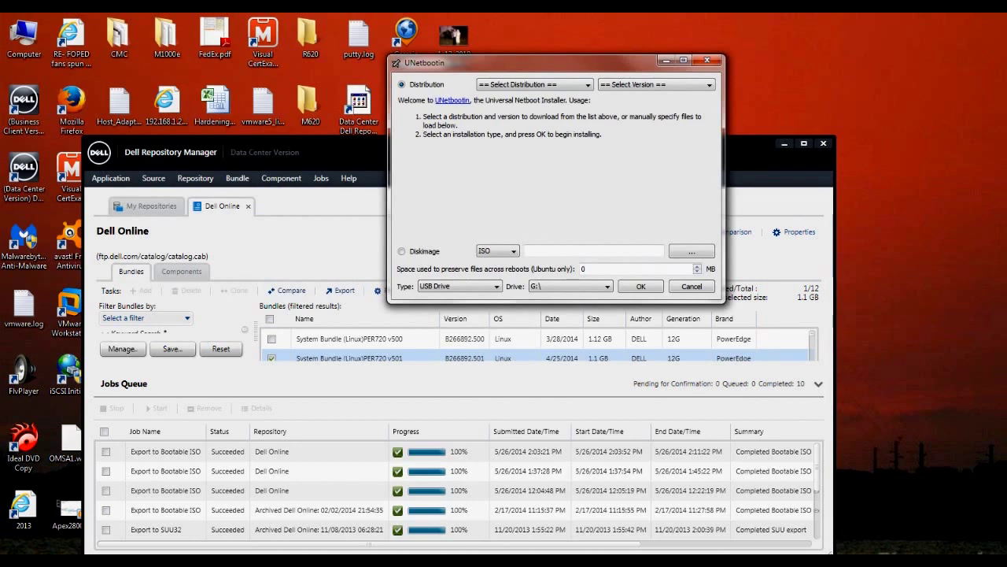
Step: Set Diskimage to the exported linuxIso.iso, keeping Type USB Drive and Drive G:\
click(402, 252)
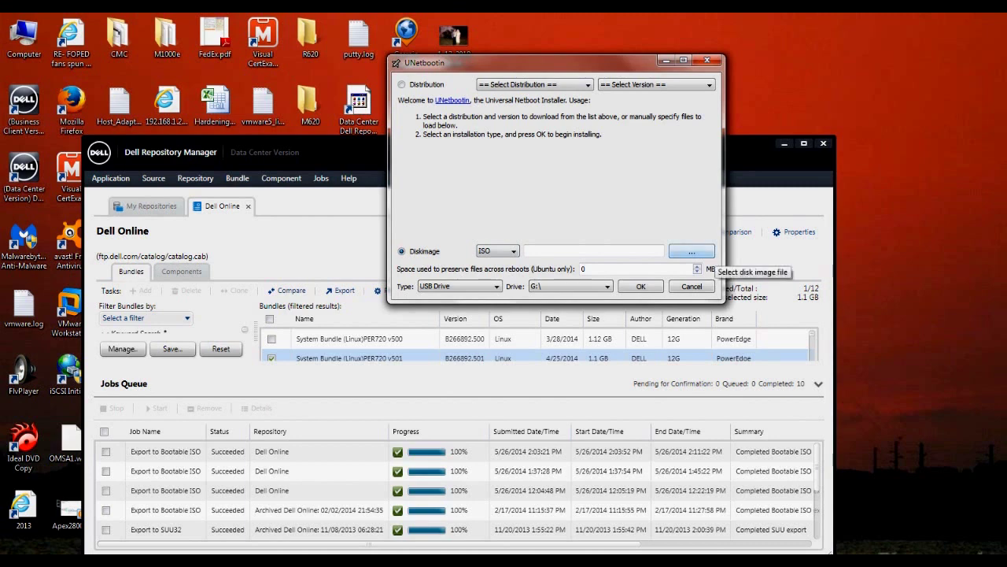
click(692, 251)
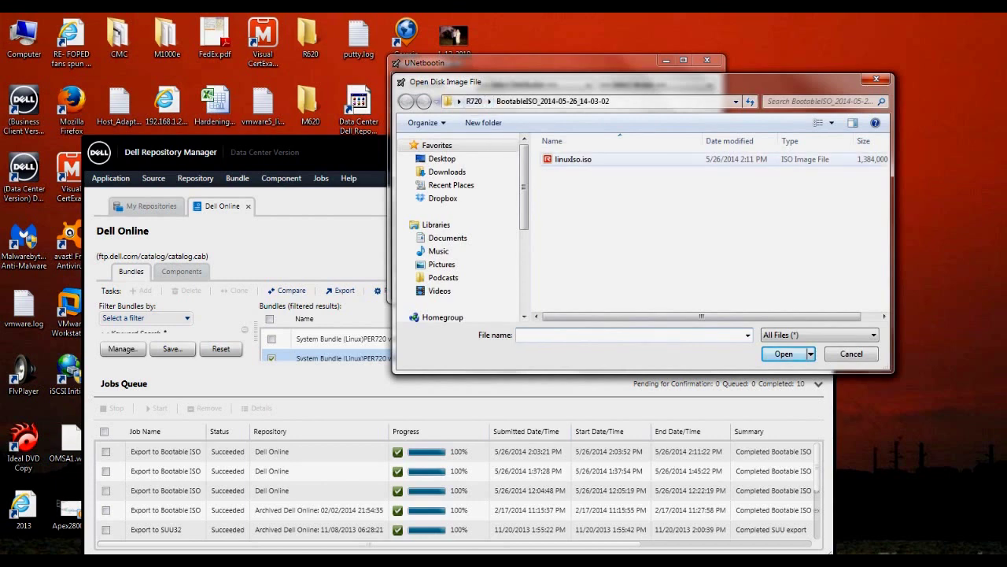
double_click(573, 159)
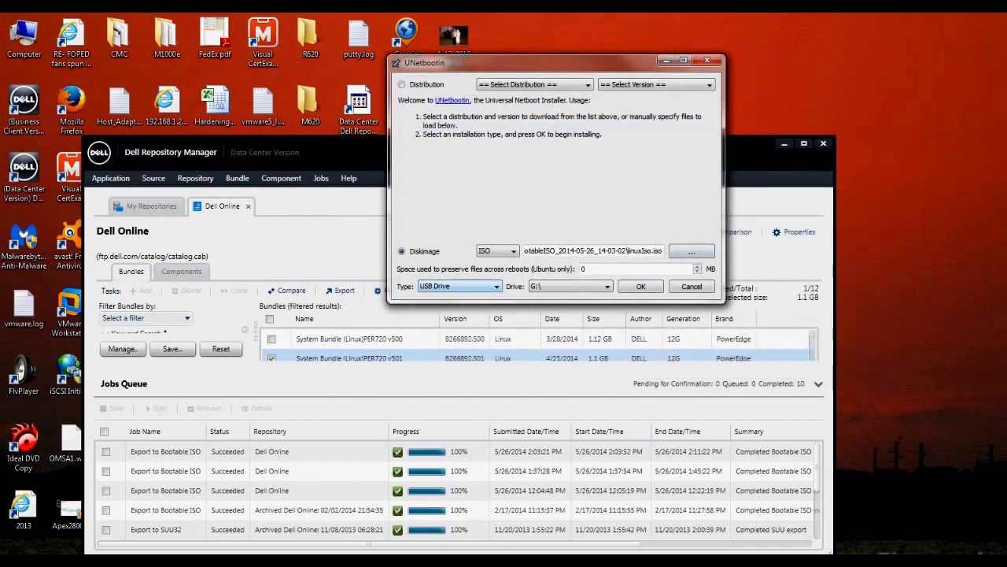
click(570, 285)
Step: Write linuxIso.iso to USB drive G:\ and choose Exit once installation completes
key(Return)
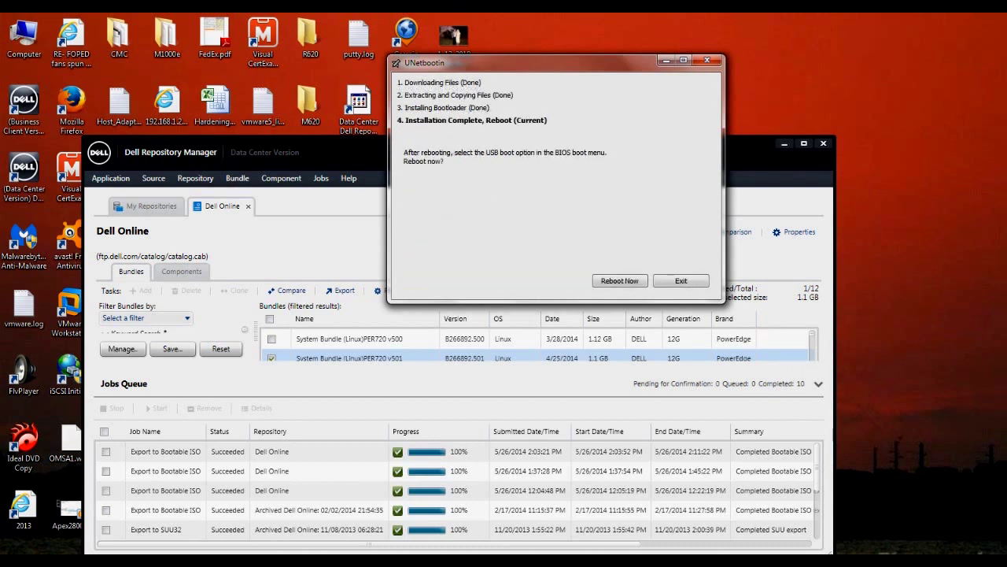
click(681, 281)
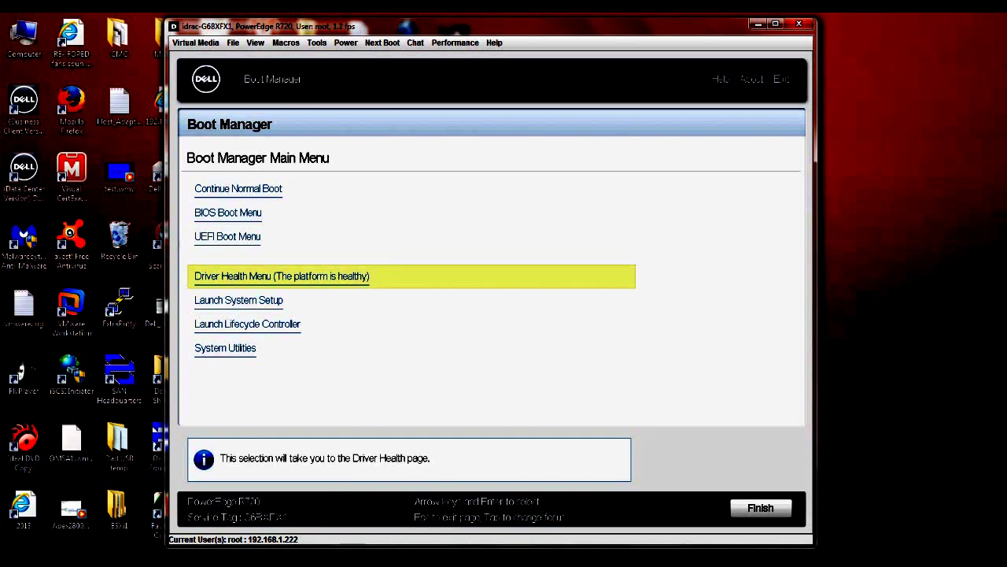
Step: Select BIOS Boot Menu in the R720 Boot Manager to list the available boot devices
key(Up)
key(Up)
key(Up)
key(Down)
key(Down)
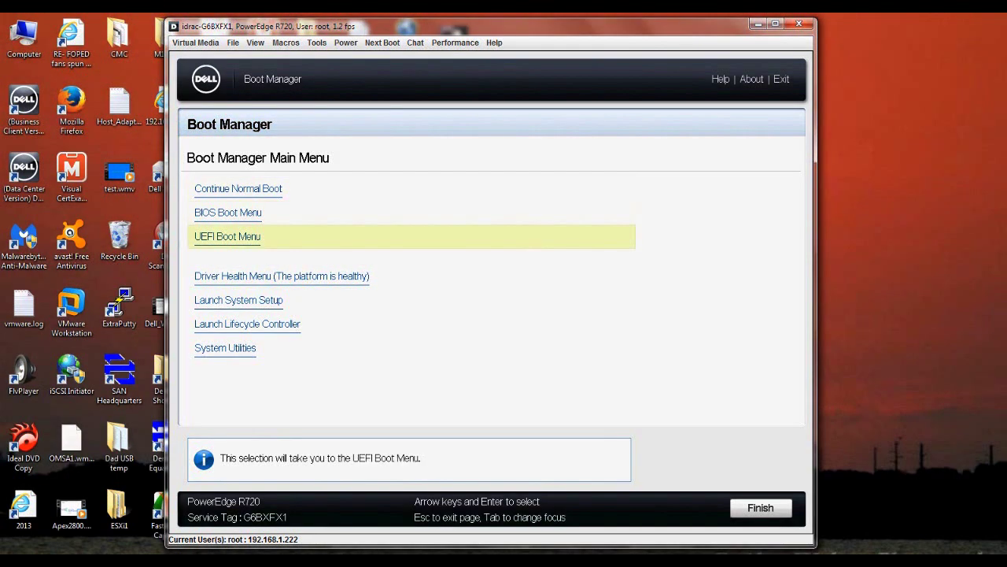
key(Up)
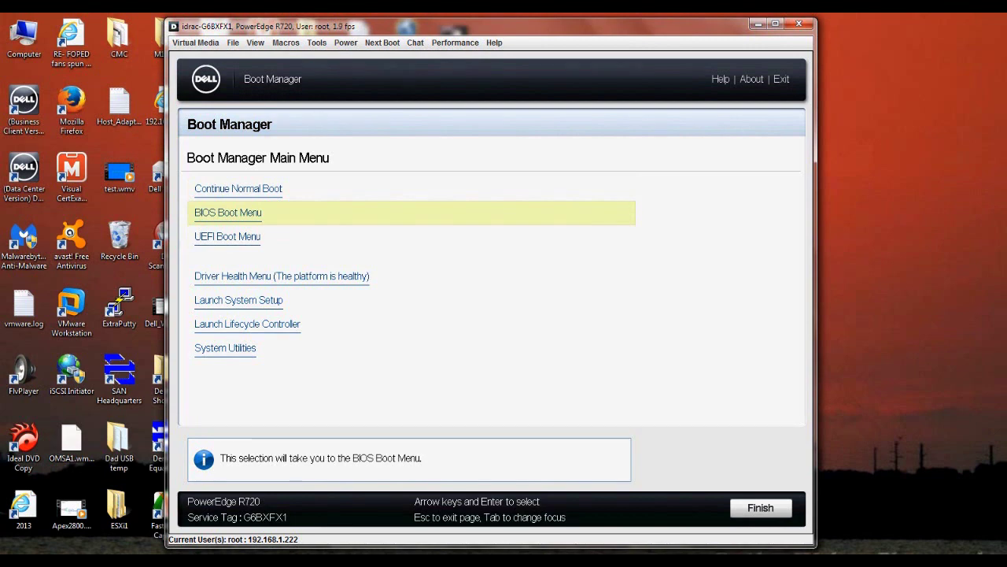
key(Return)
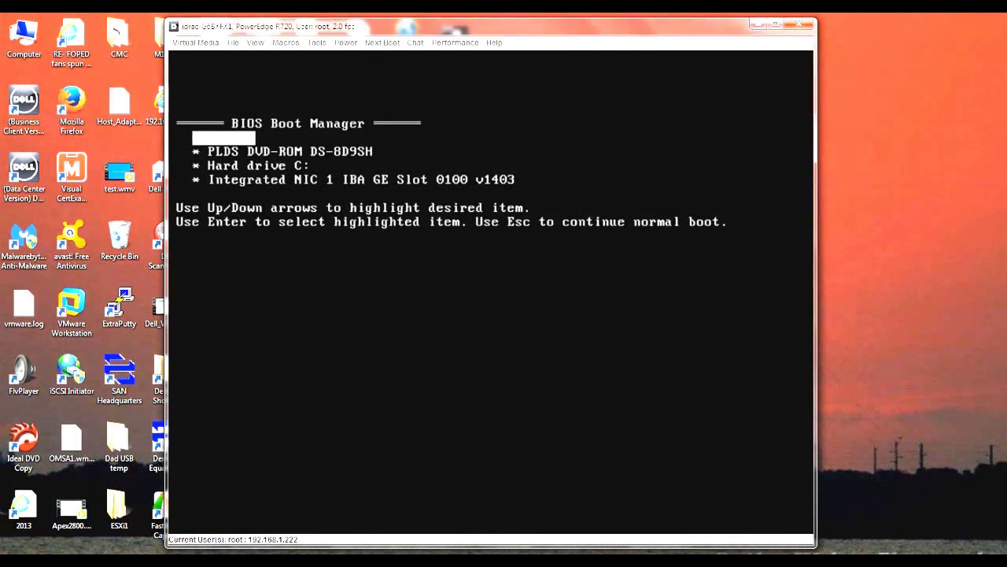
Step: Boot the server from Front USB: Cruzer Blade under the Hard drive C: entry
key(Down)
key(Down)
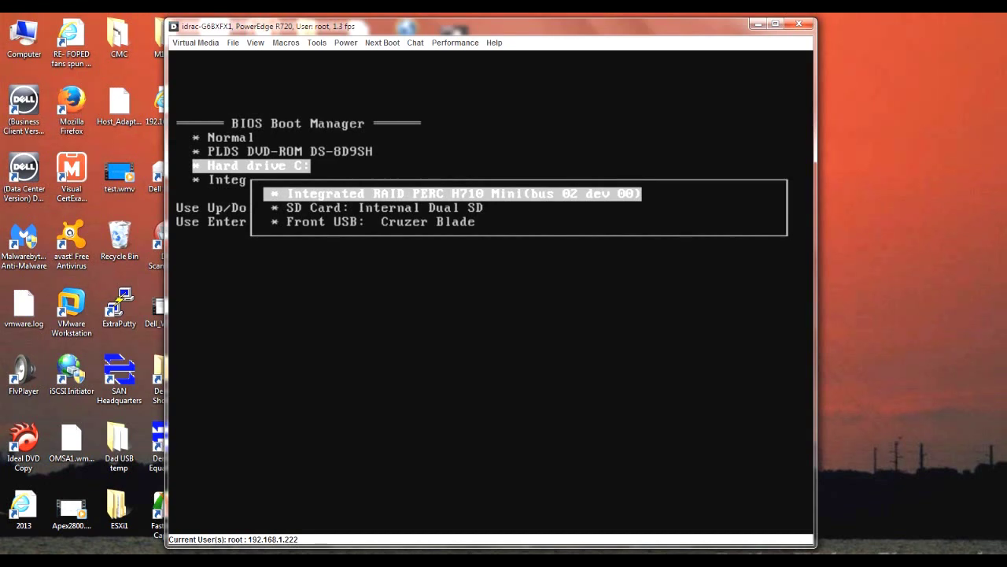
key(Down)
key(Down)
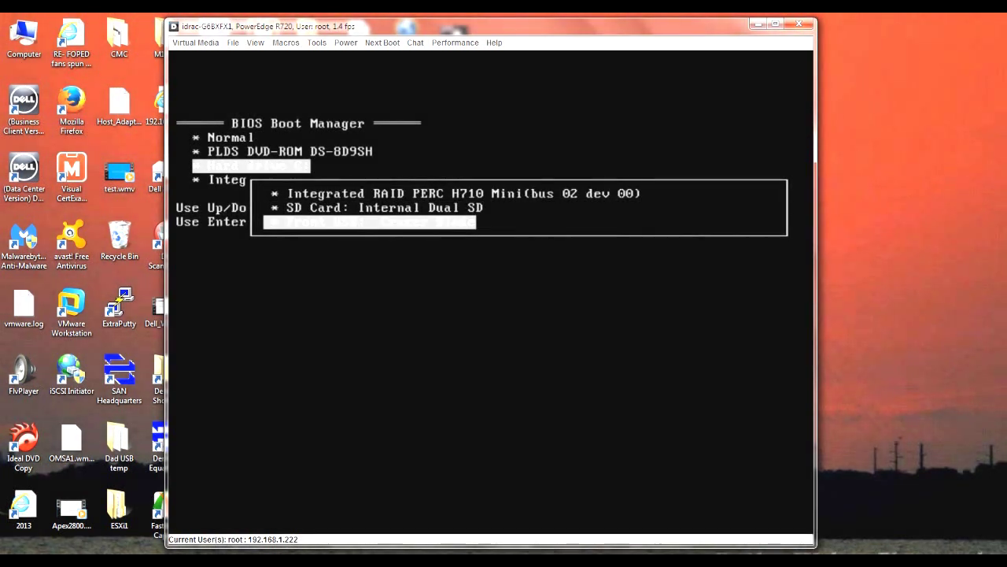
key(Return)
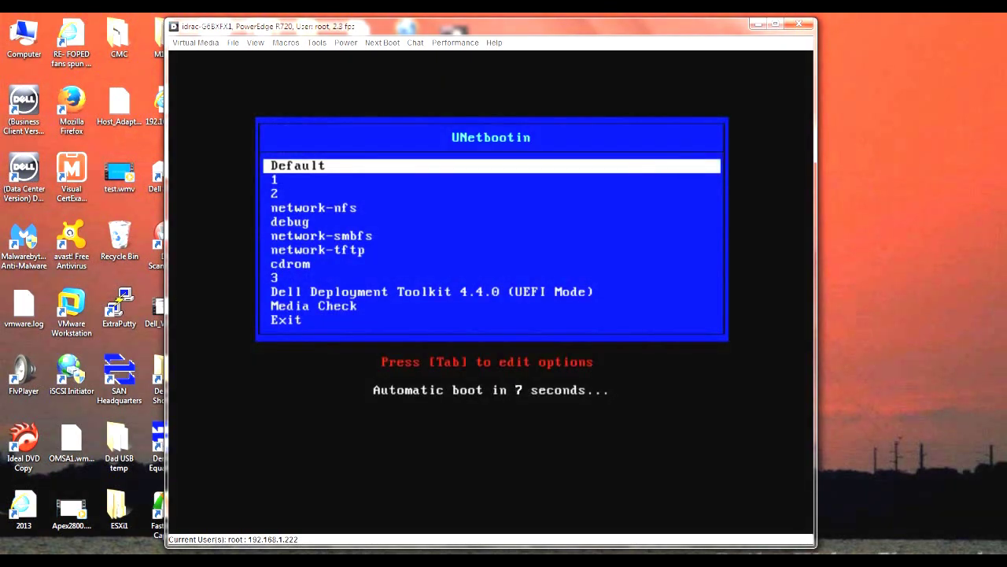
Step: Boot UNetbootin menu option 1 to run apply_bundles.sh with the 101 firmware updates
key(Down)
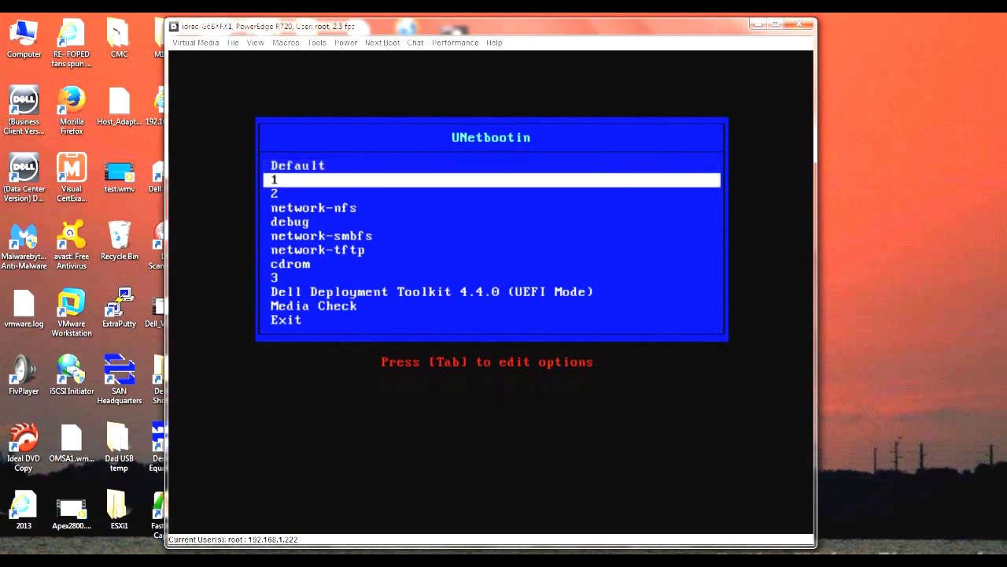
key(Return)
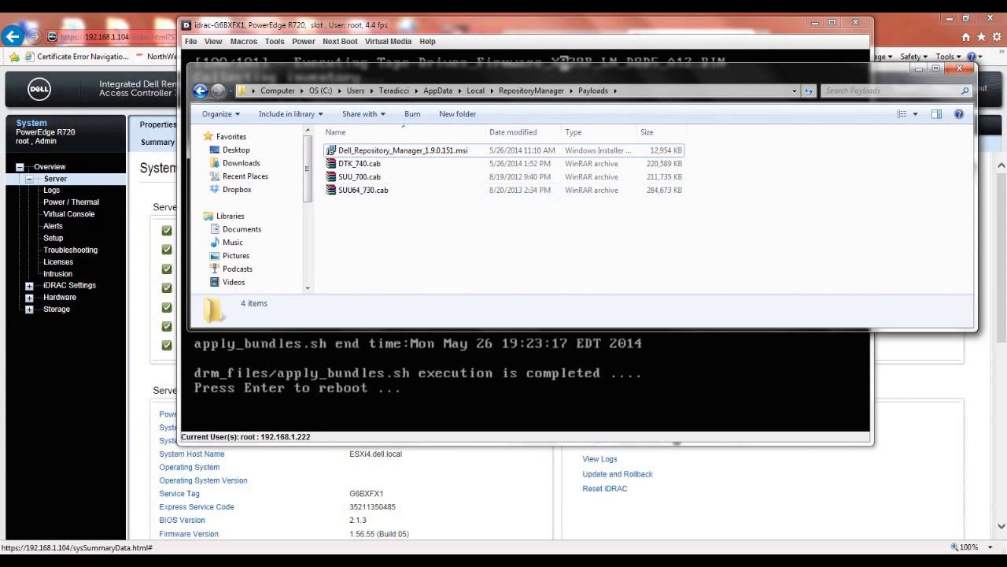
click(919, 69)
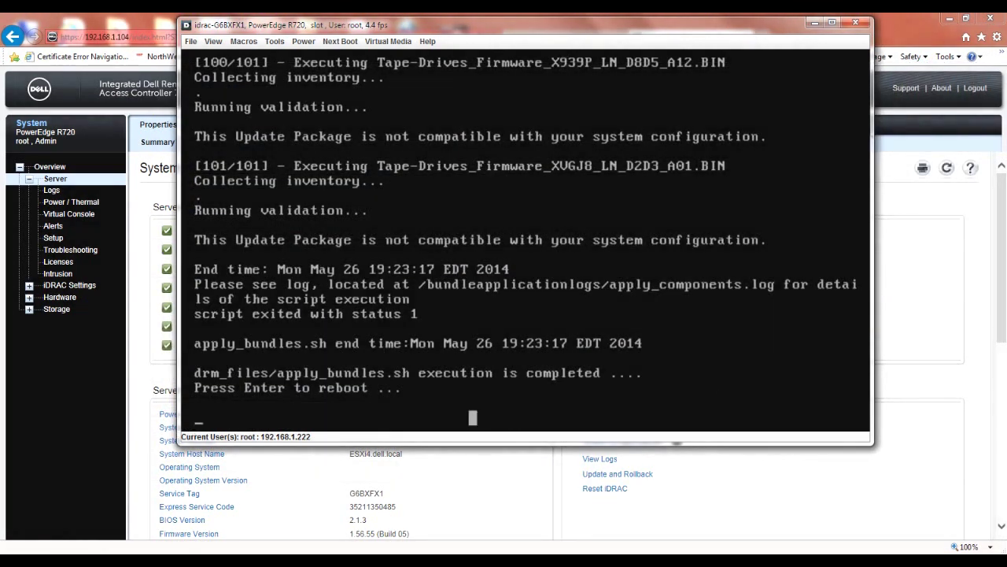